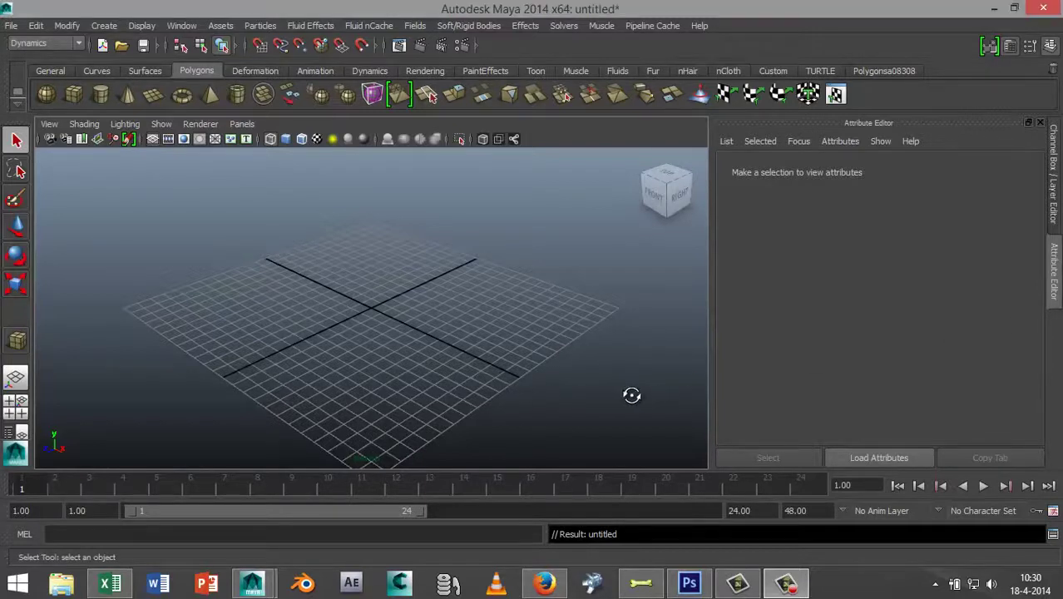
With the Dynamics menu set, create an ocean with oceanShader1 and its wavy preview plane
alt+drag(633, 393, 636, 399)
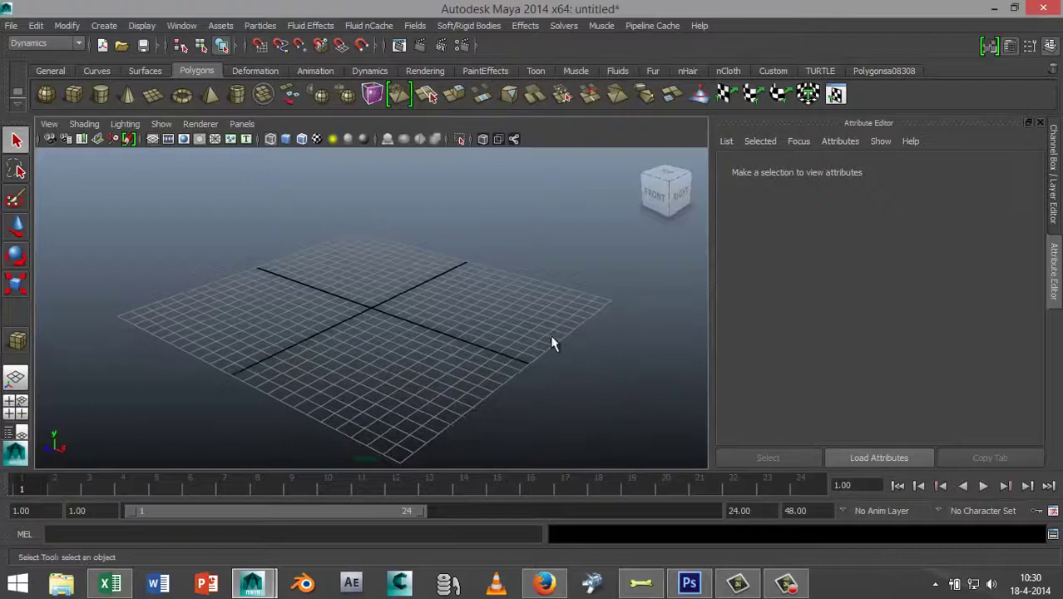
click(79, 44)
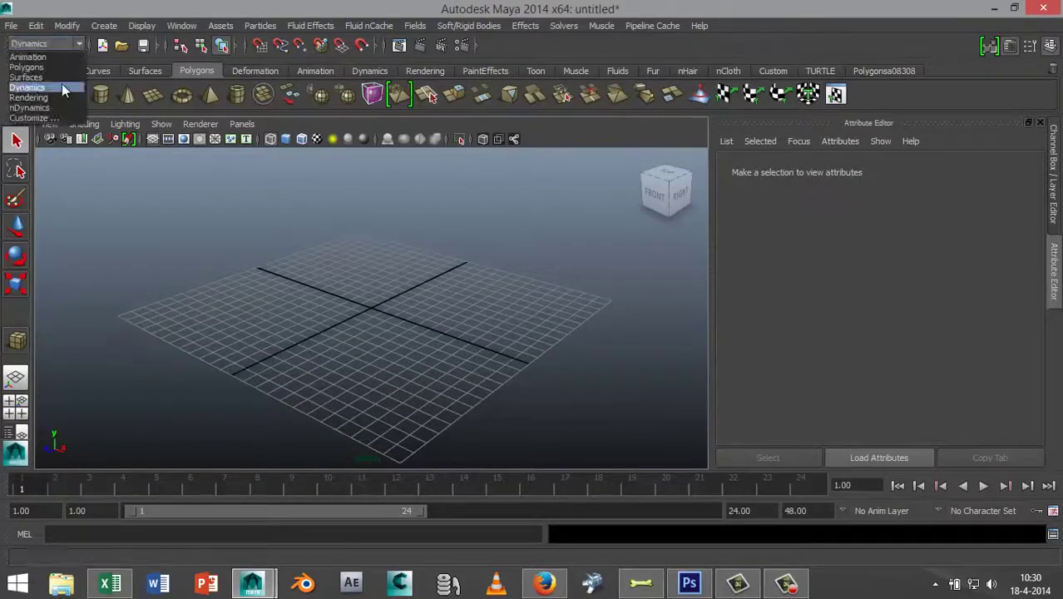
click(59, 86)
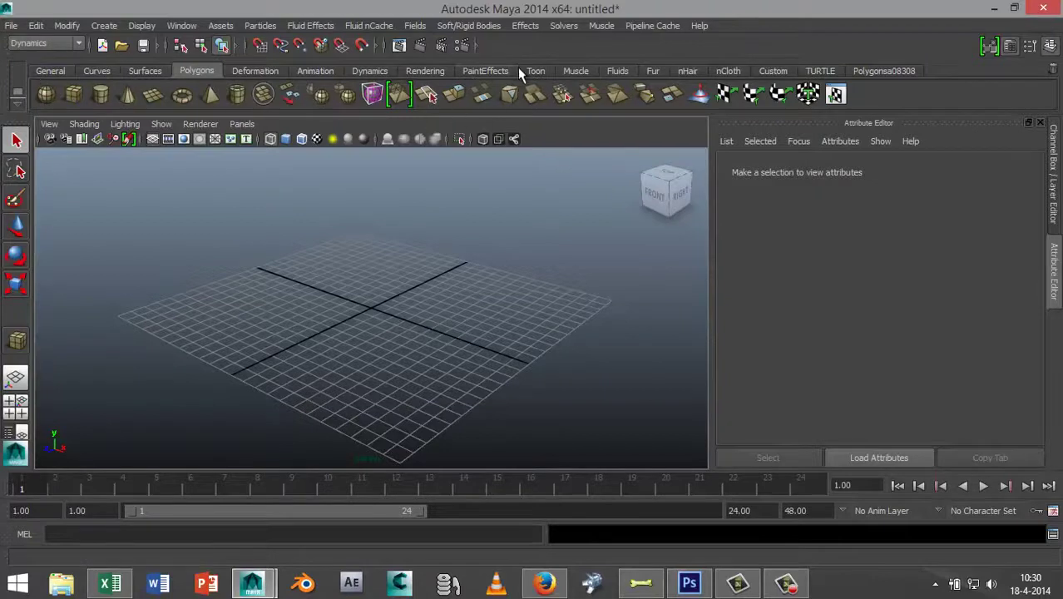
click(316, 28)
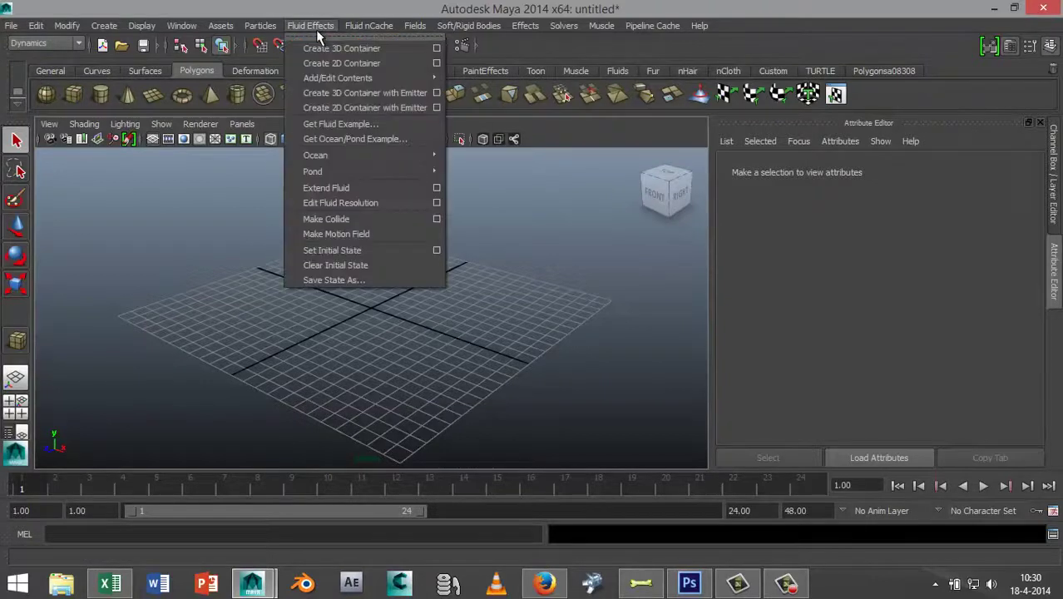
mouse_move(378, 152)
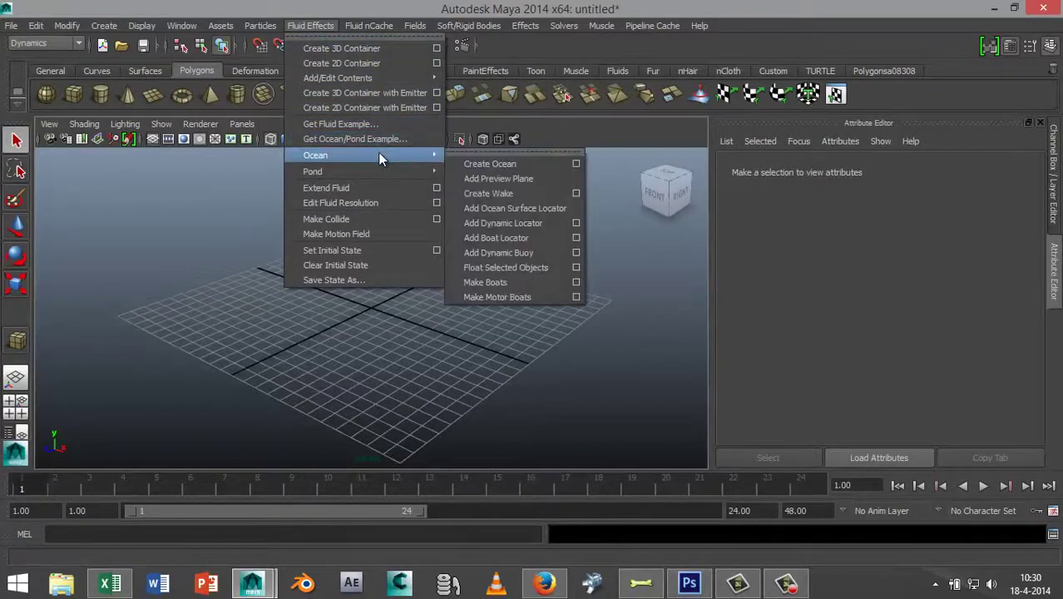
click(506, 164)
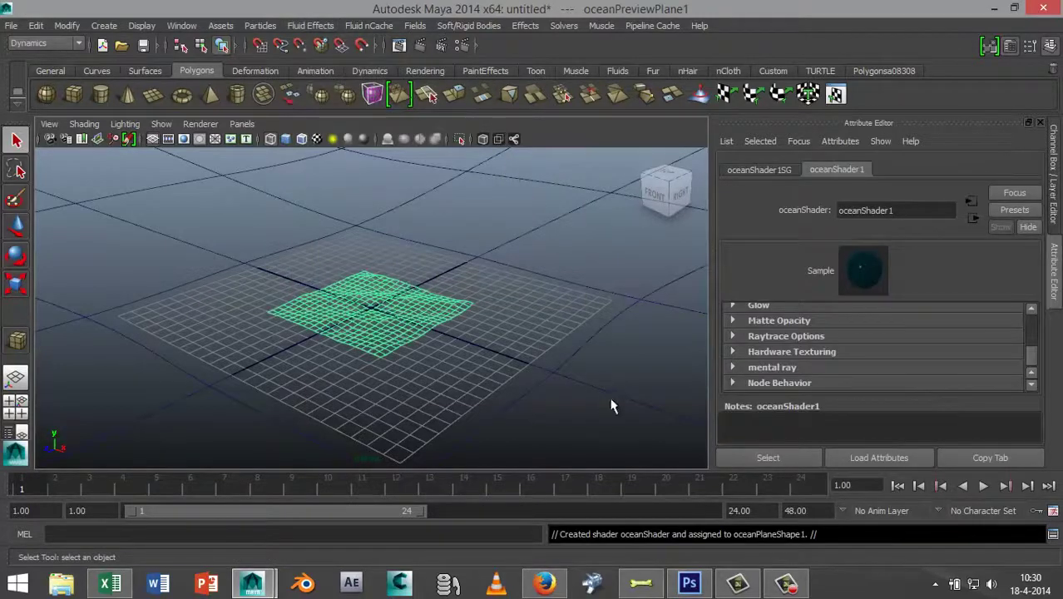
Scale the ocean preview plane up to about 26.5 and show it in shaded mode
click(663, 360)
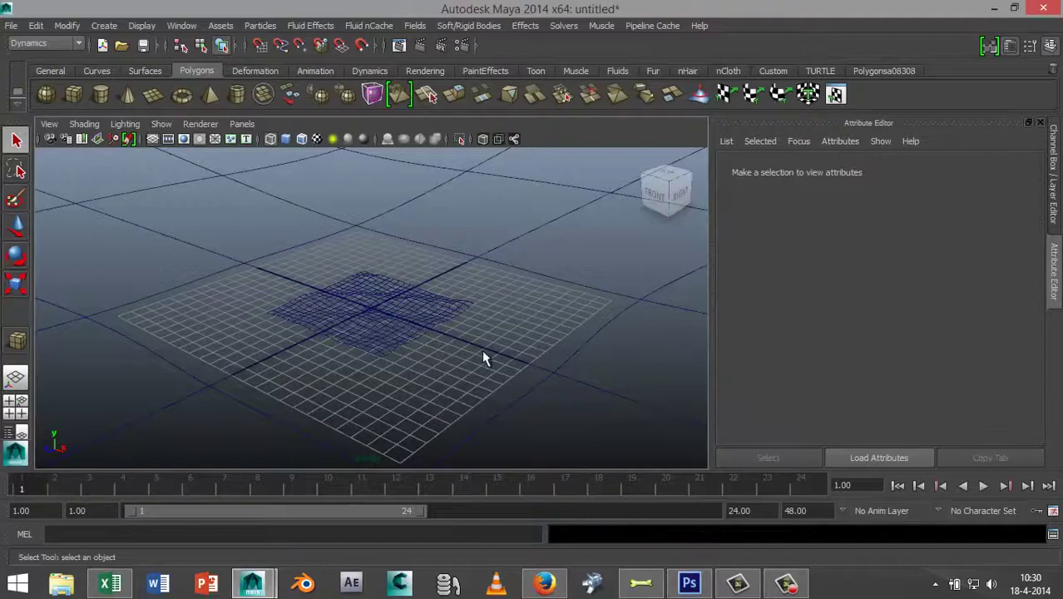
click(420, 298)
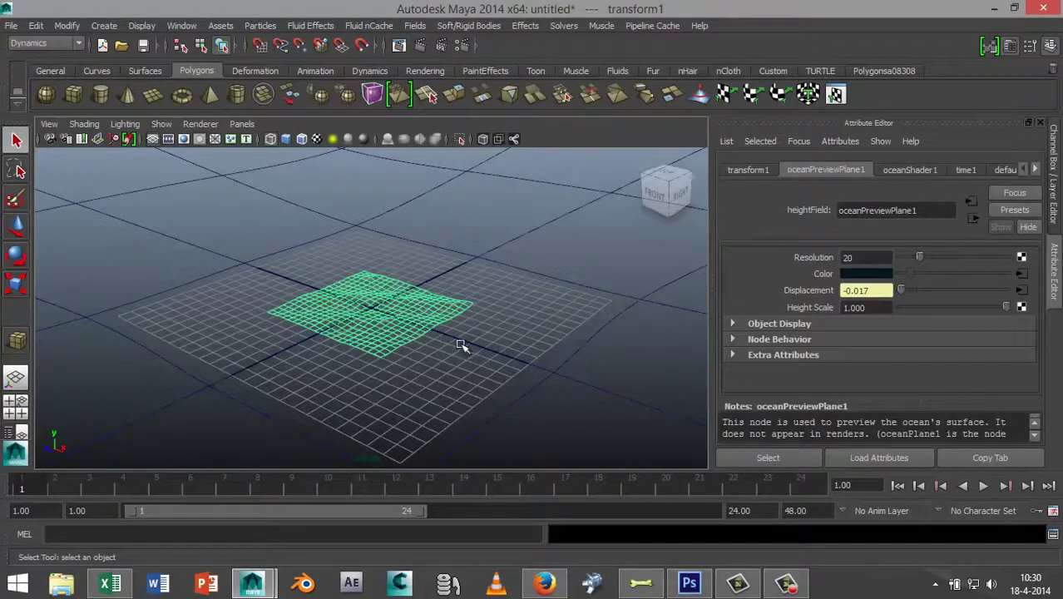
key(r)
drag(371, 308, 545, 341)
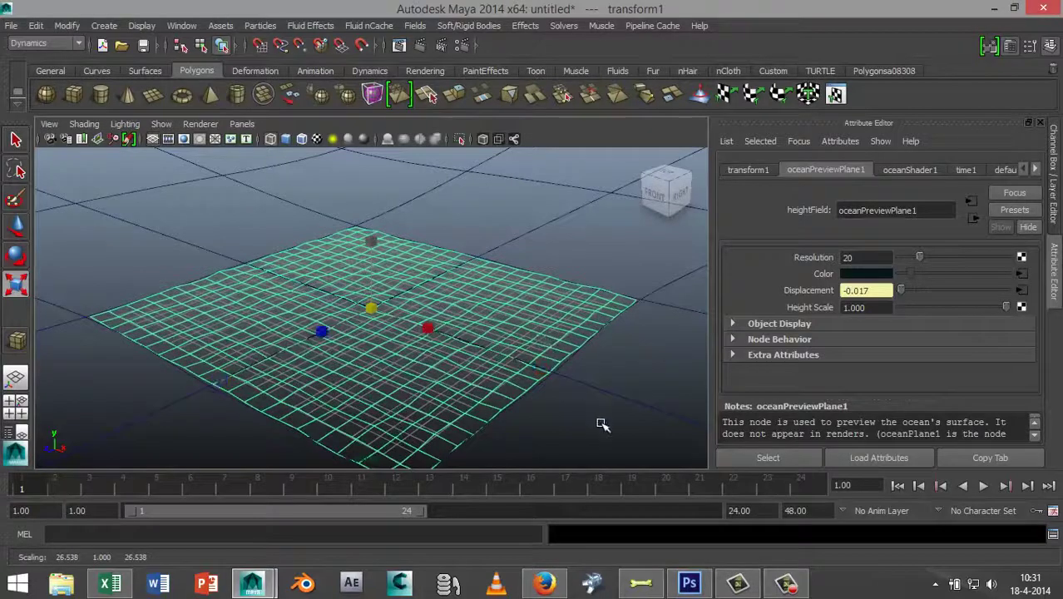
click(563, 373)
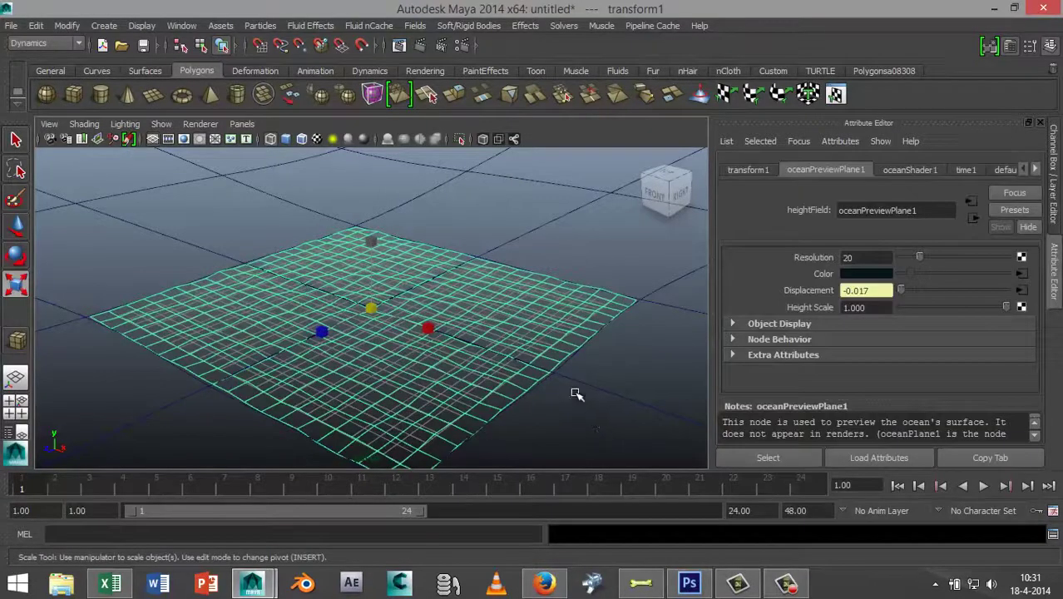
key(5)
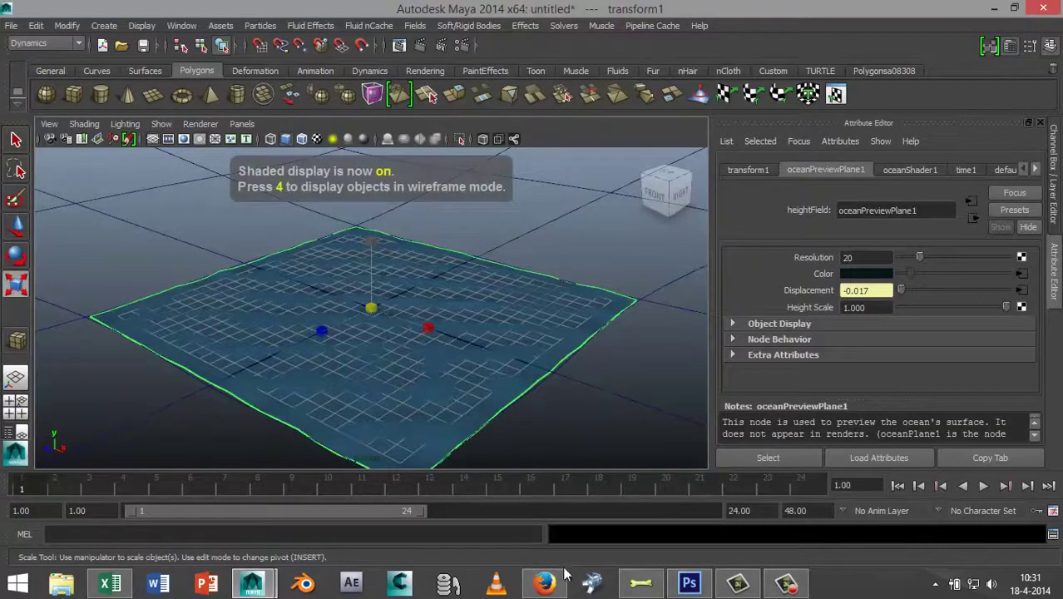
Set the animation end time to frame 200
click(772, 510)
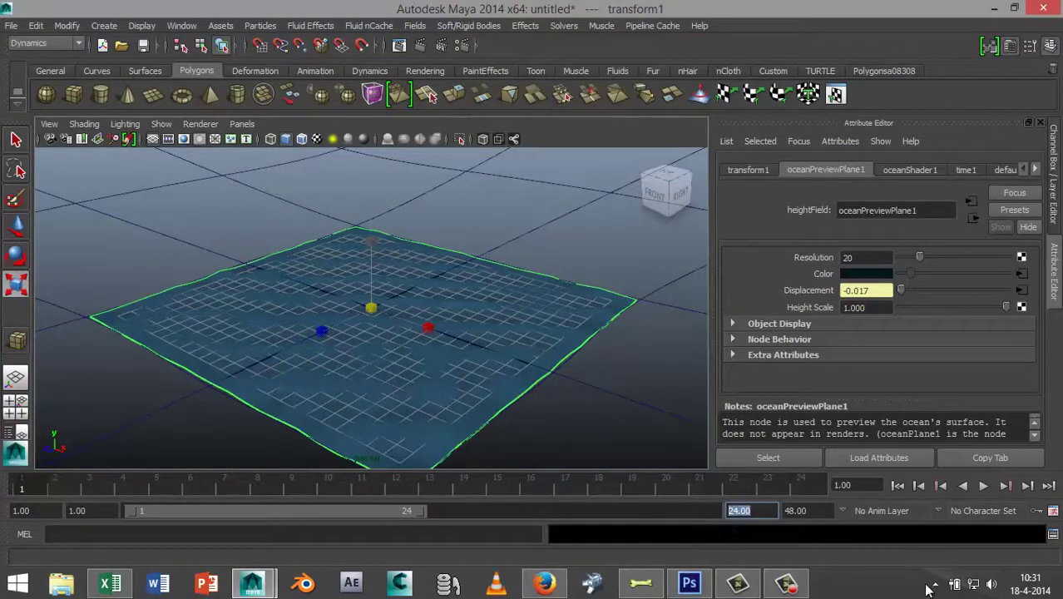
text(200)
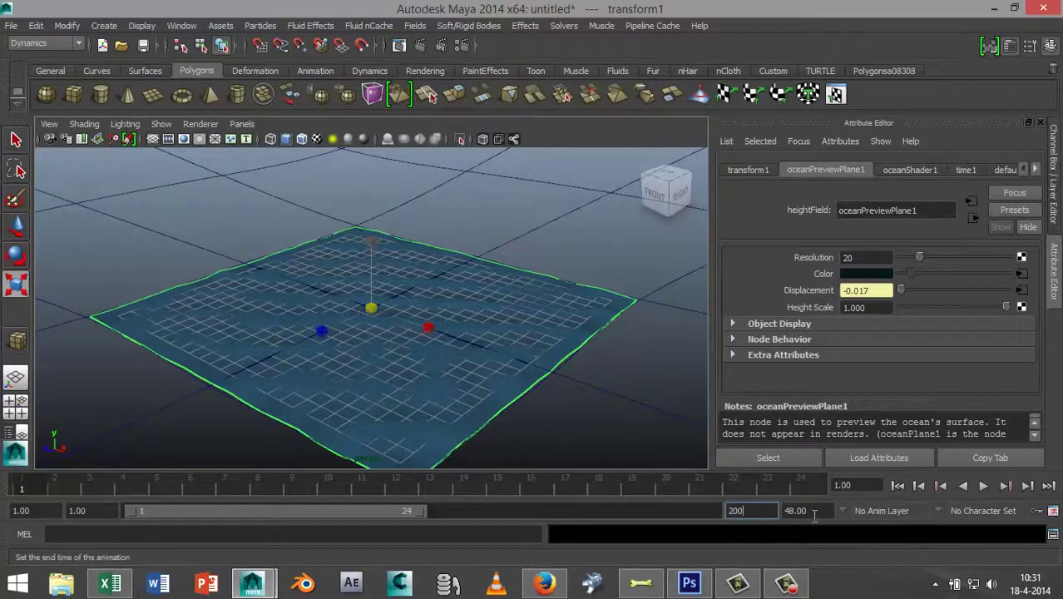
key(Return)
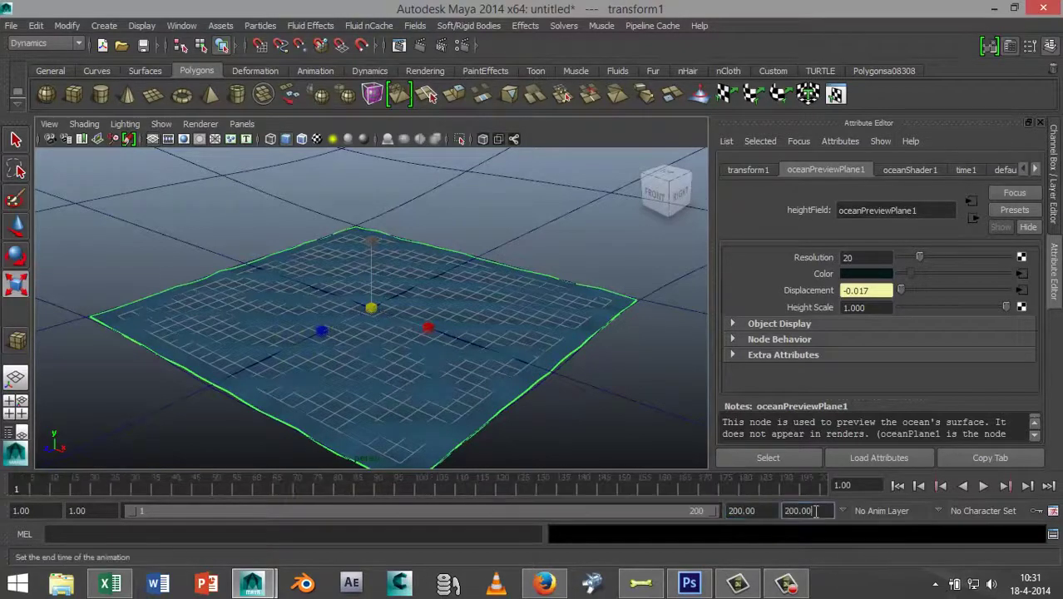
Play the ocean to frame 81, test-render the waves, then close the Render View
click(984, 488)
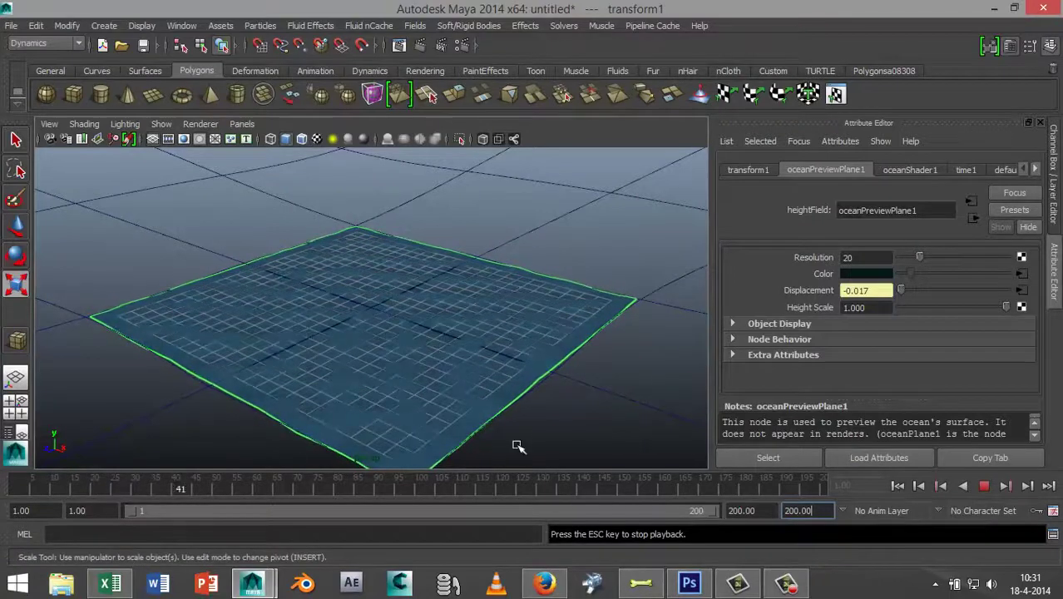
click(984, 488)
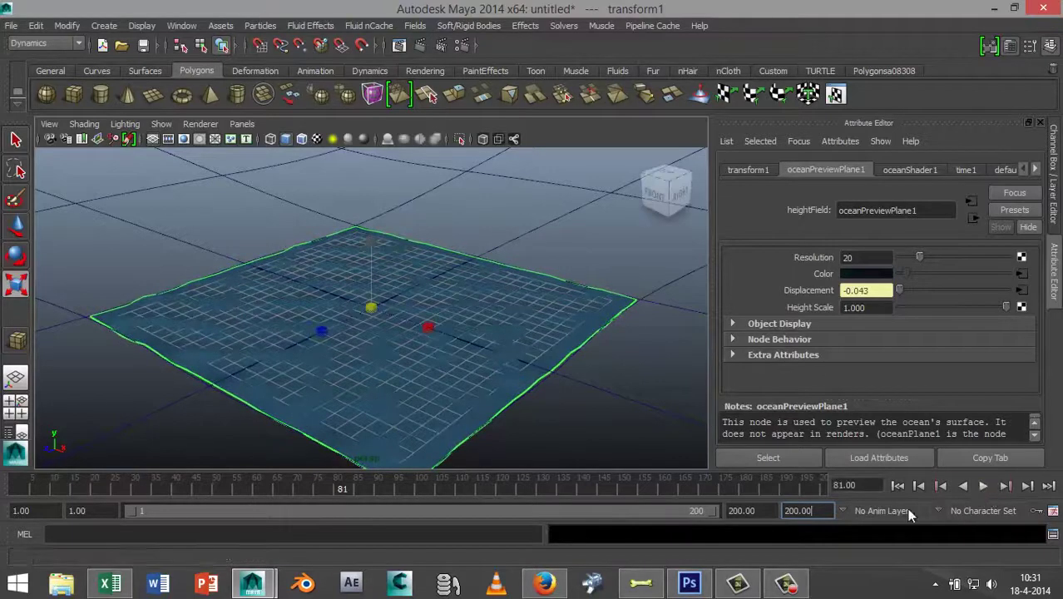
scroll(482, 319, up, 3)
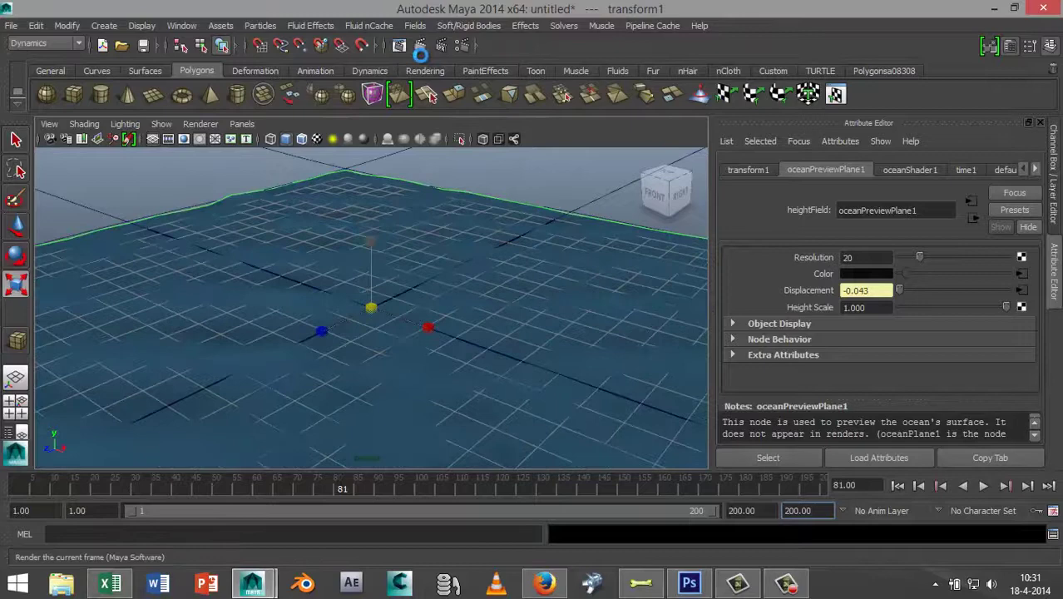
click(420, 45)
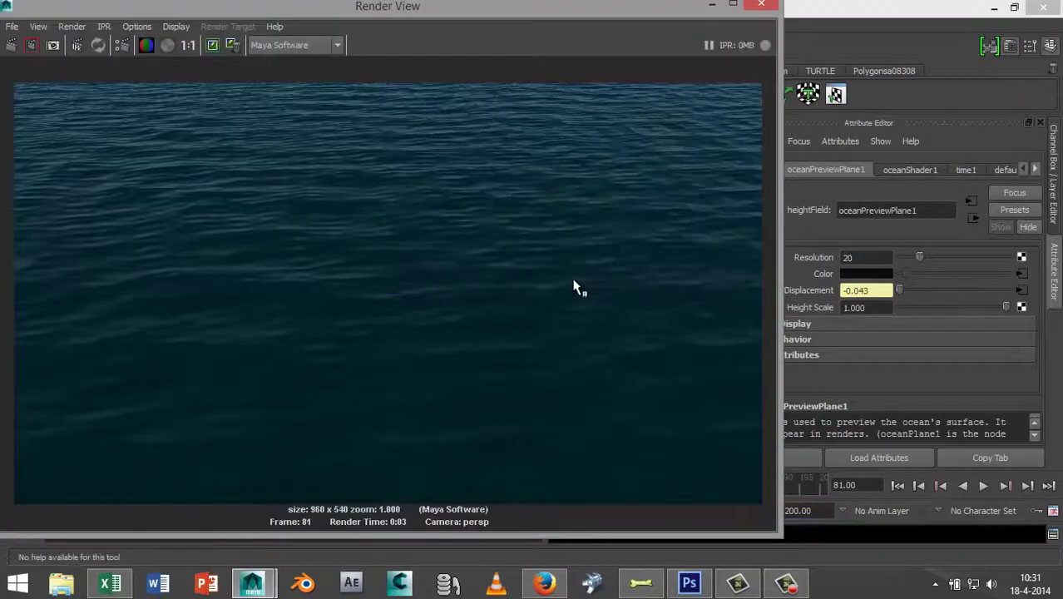
click(762, 6)
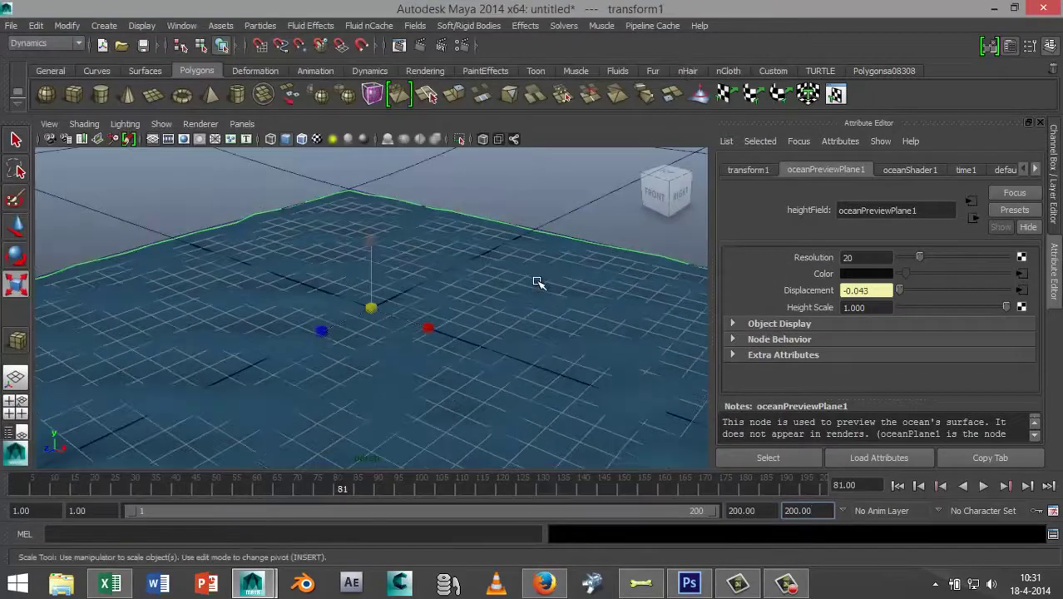
Drag out polygon cube pCube1 at the ocean centre, then replay the animation from frame 1
scroll(538, 282, down, 2)
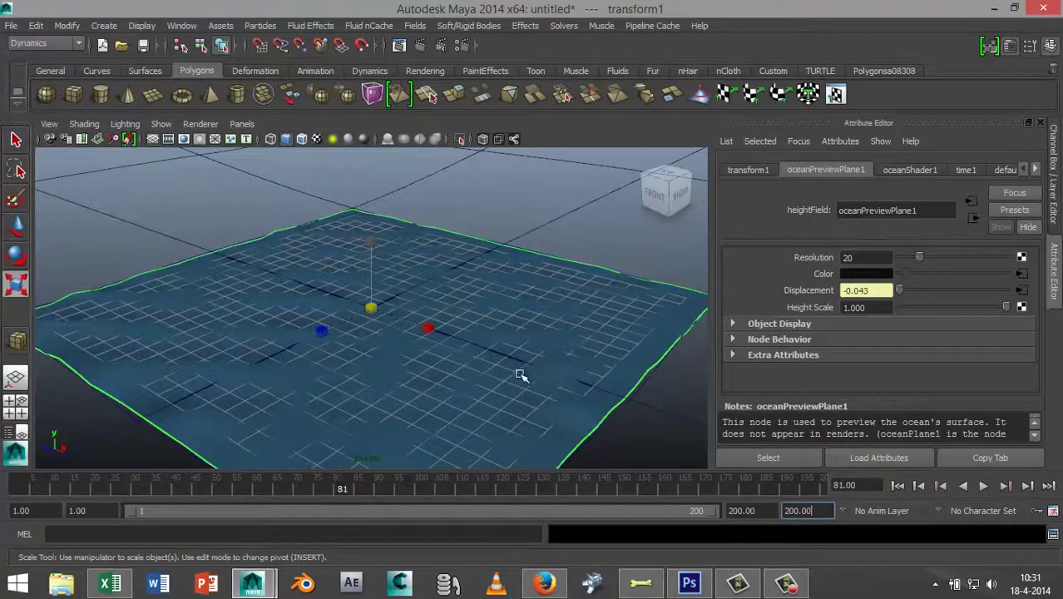
click(76, 93)
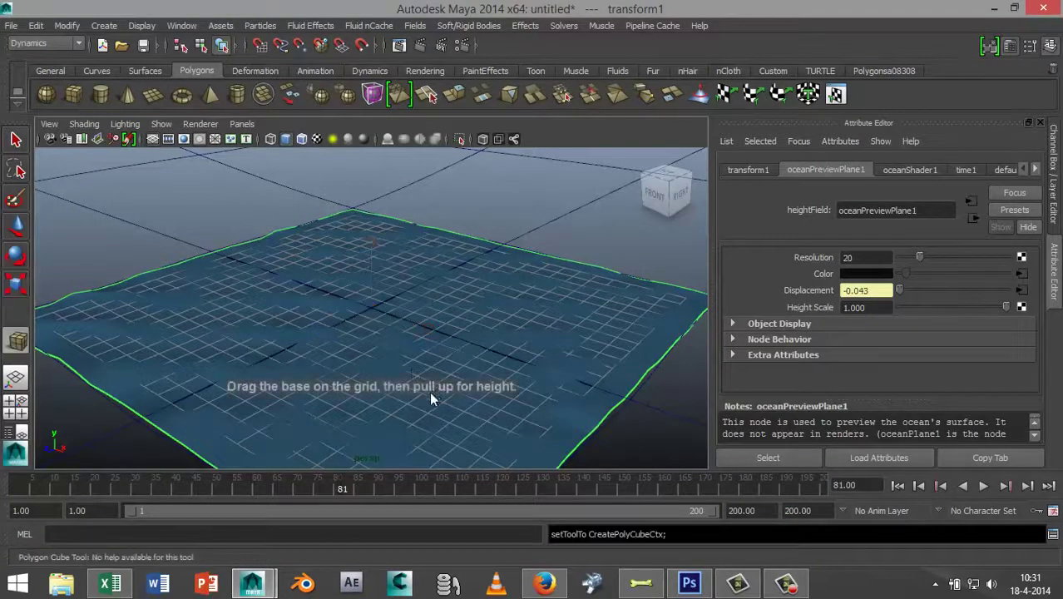
drag(480, 333, 453, 310)
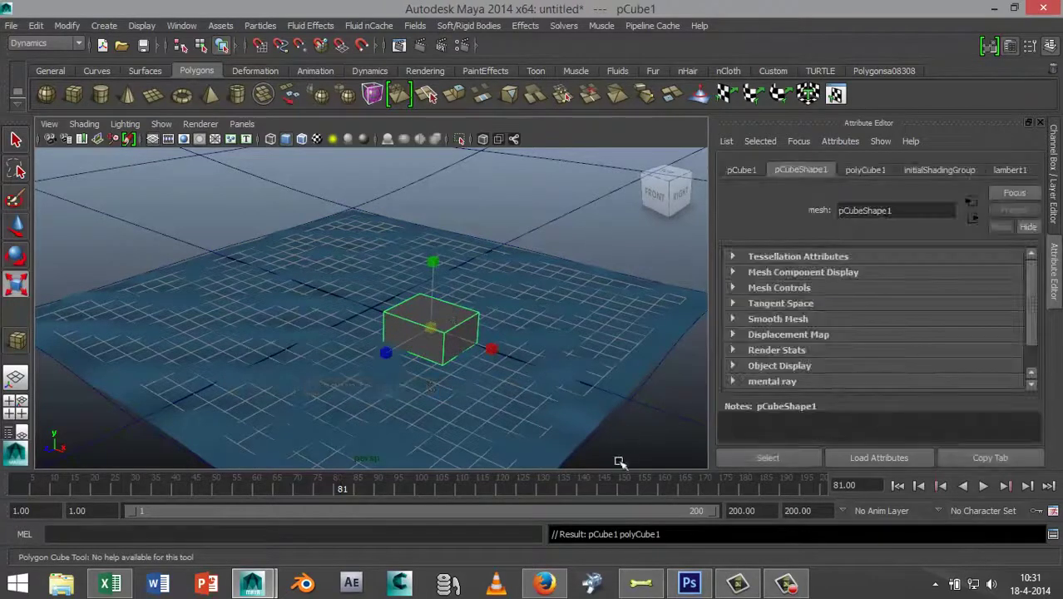
drag(331, 483, 4, 497)
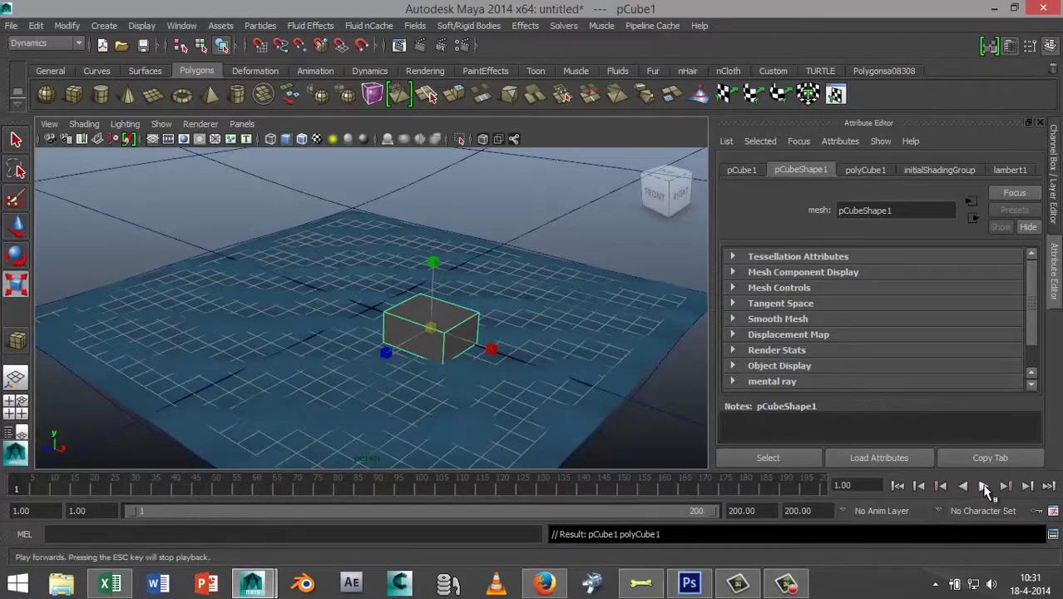
click(985, 488)
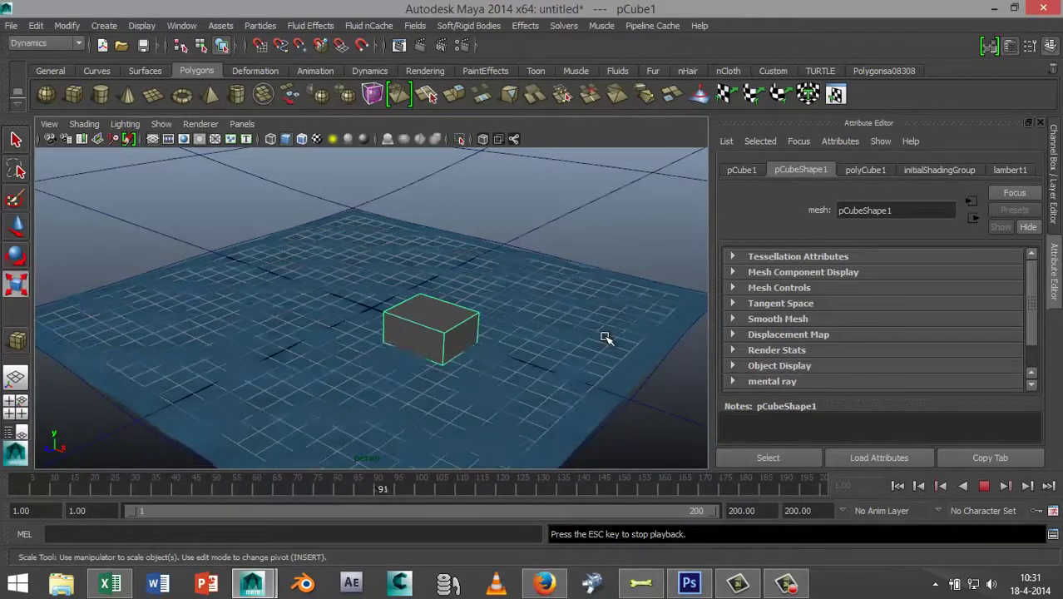
click(984, 486)
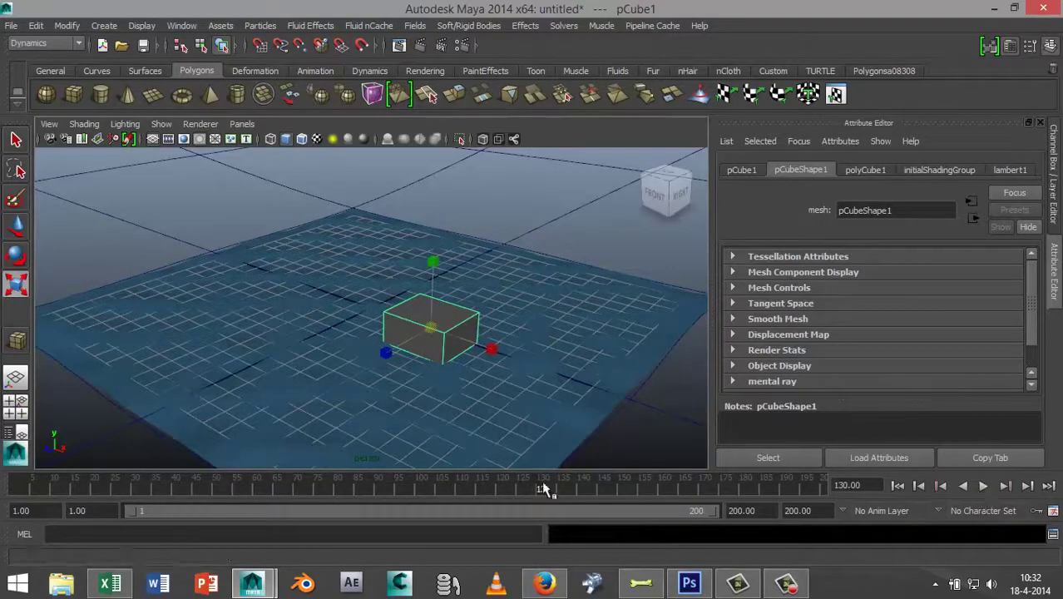
Rewind to frame 1 and apply Make Boats to the cube, adding locator1 and expression1
drag(541, 489, 2, 499)
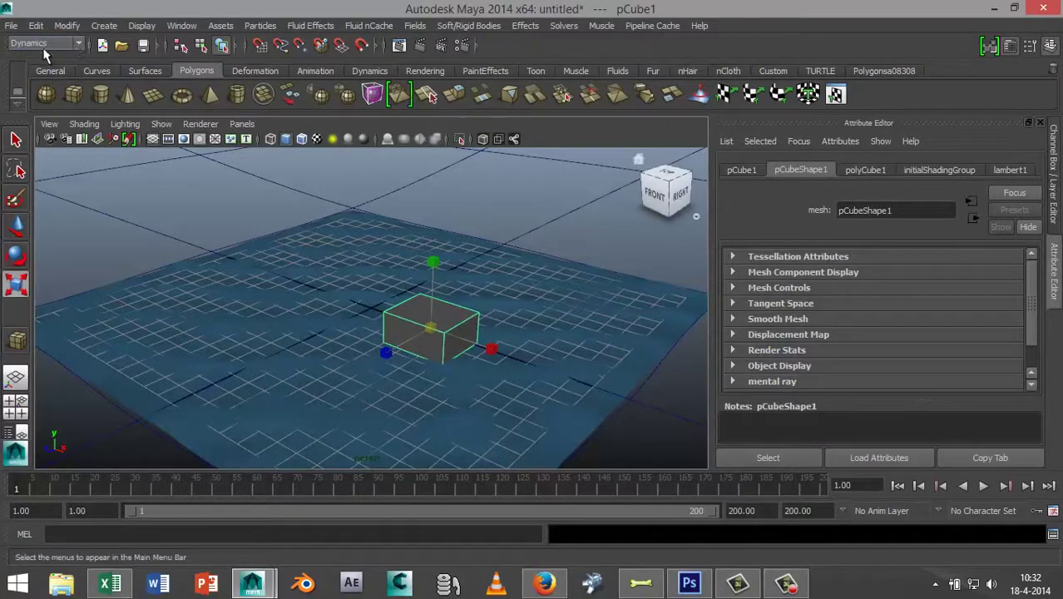
click(317, 26)
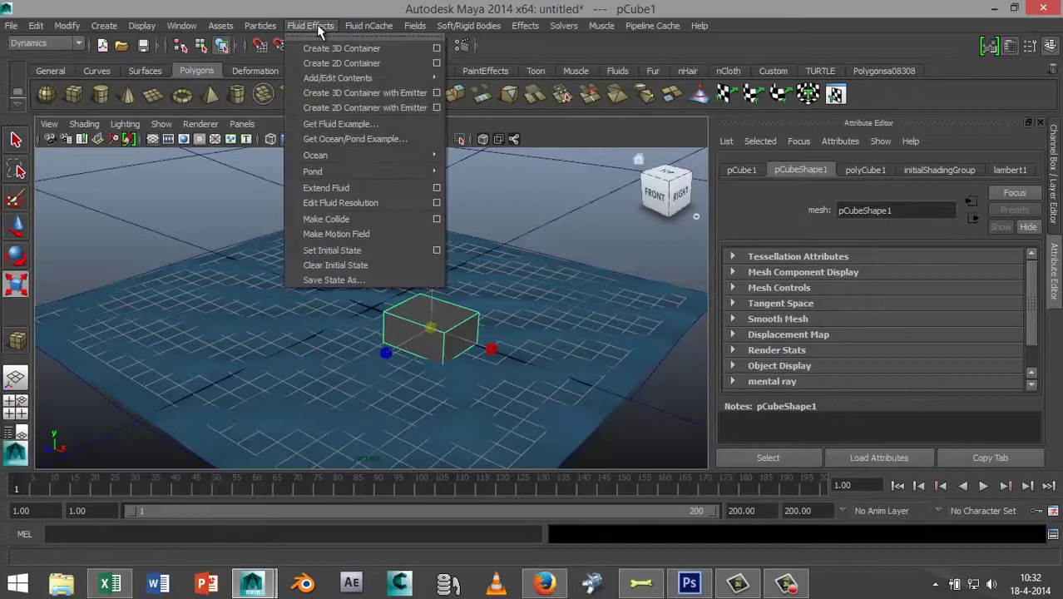
mouse_move(406, 153)
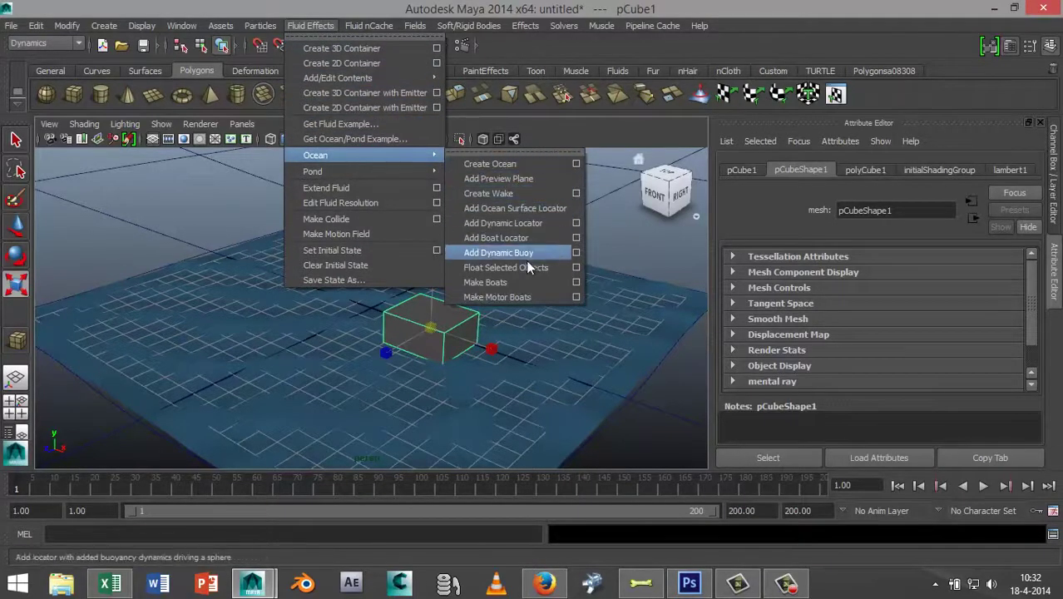
click(503, 281)
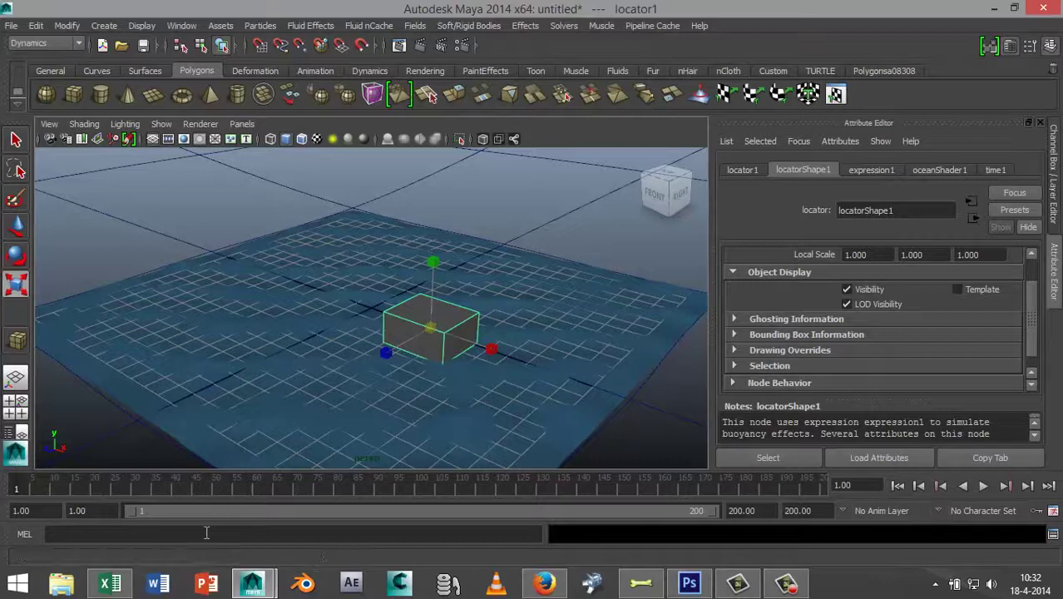
scroll(543, 425, up, 2)
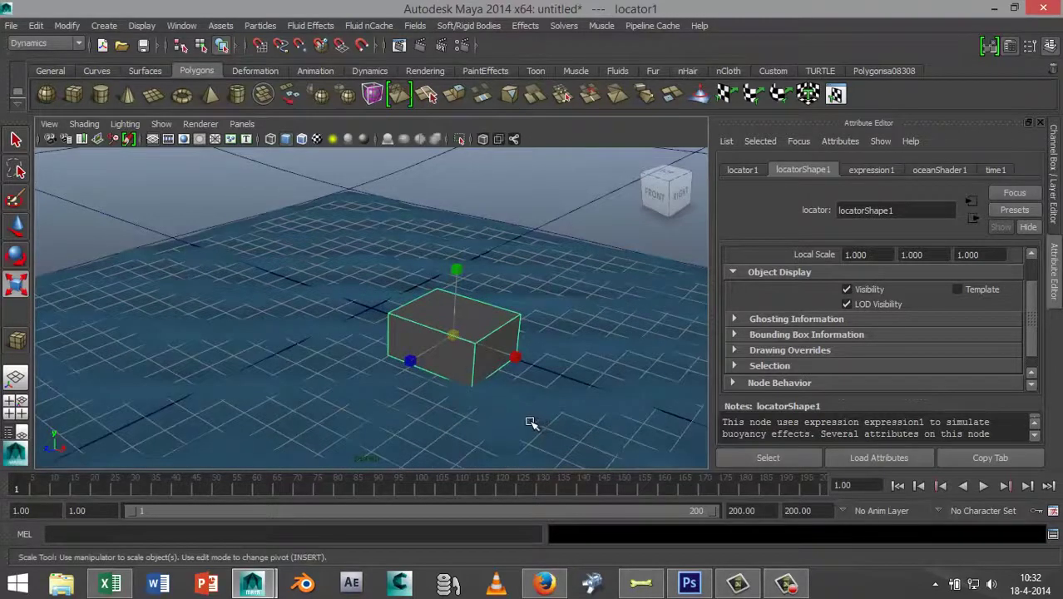
click(984, 486)
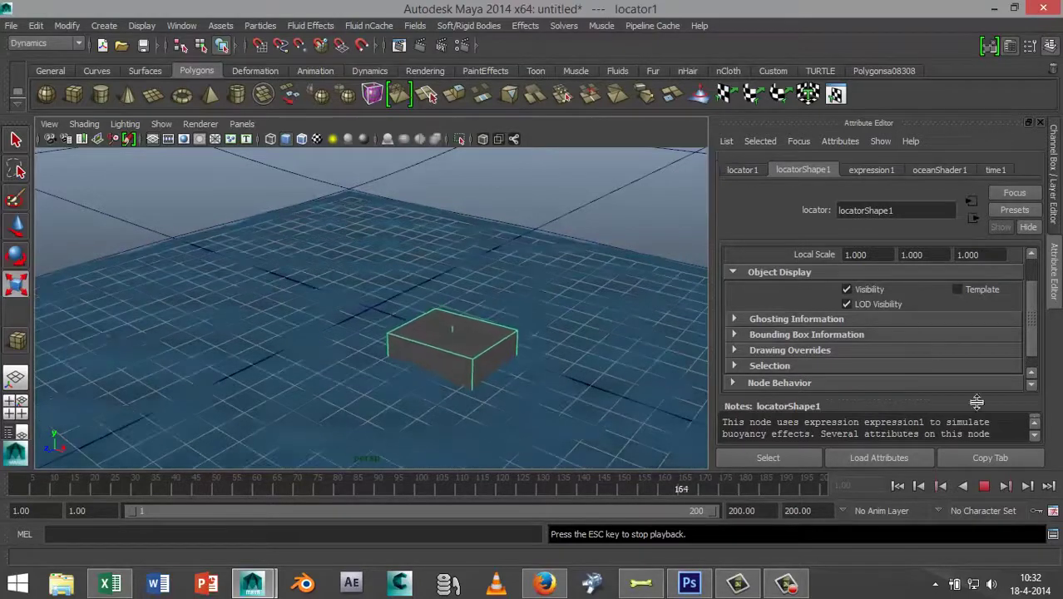
click(984, 486)
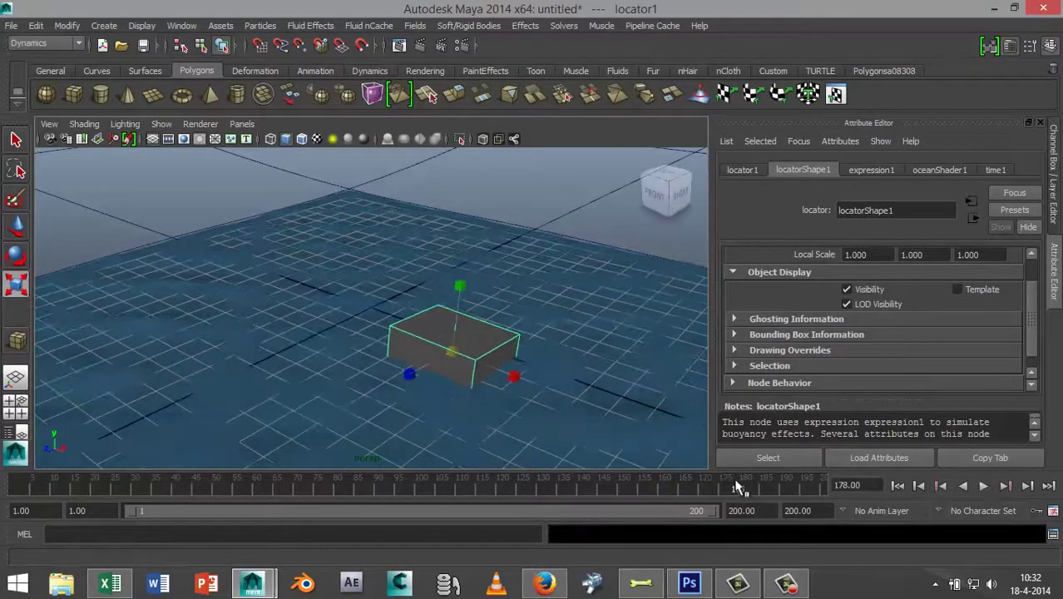
drag(739, 489, 19, 491)
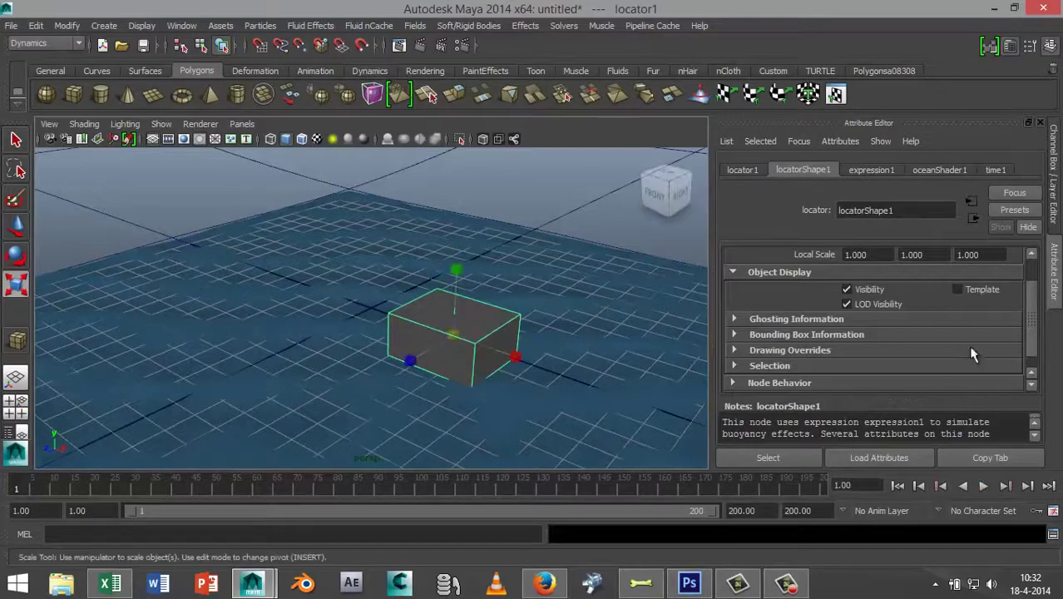
Browse oceanShader1's attributes in the Attribute Editor, ending at Time, Wind UV and Wave Speed
click(950, 170)
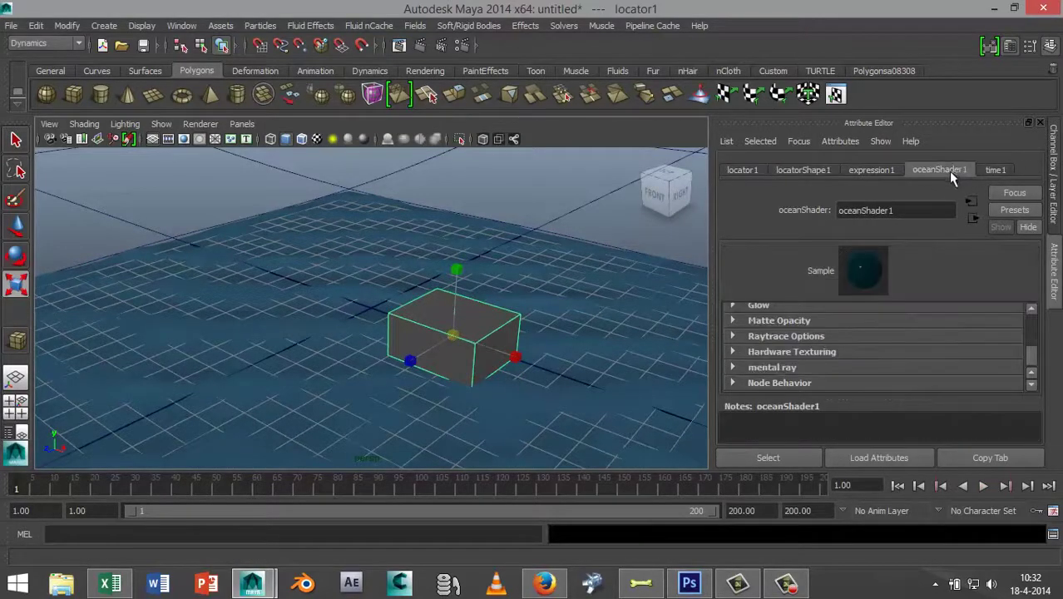
scroll(910, 372, up, 3)
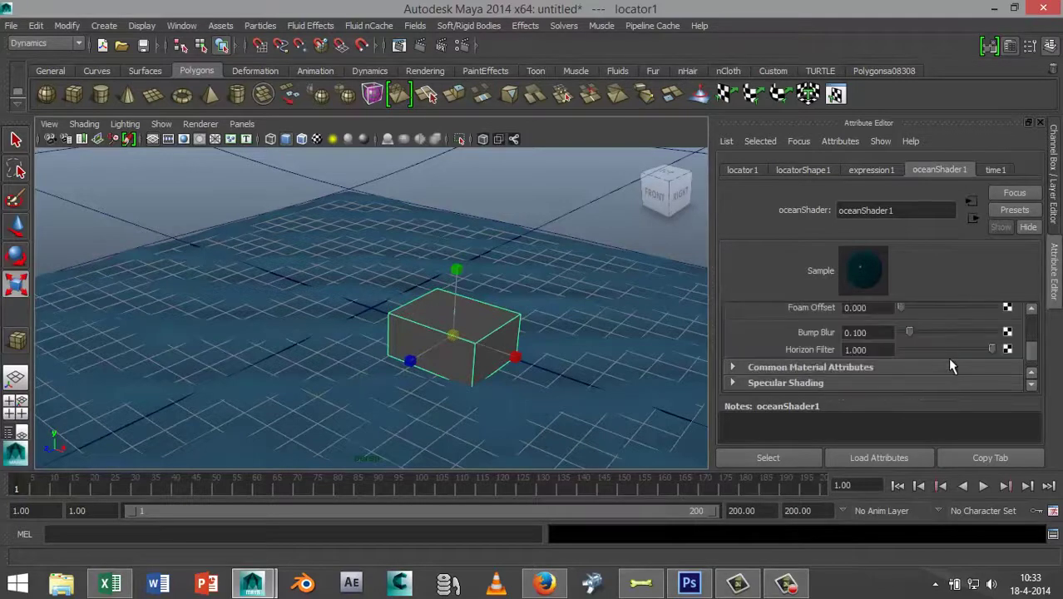
scroll(951, 366, up, 5)
scroll(953, 366, down, 2)
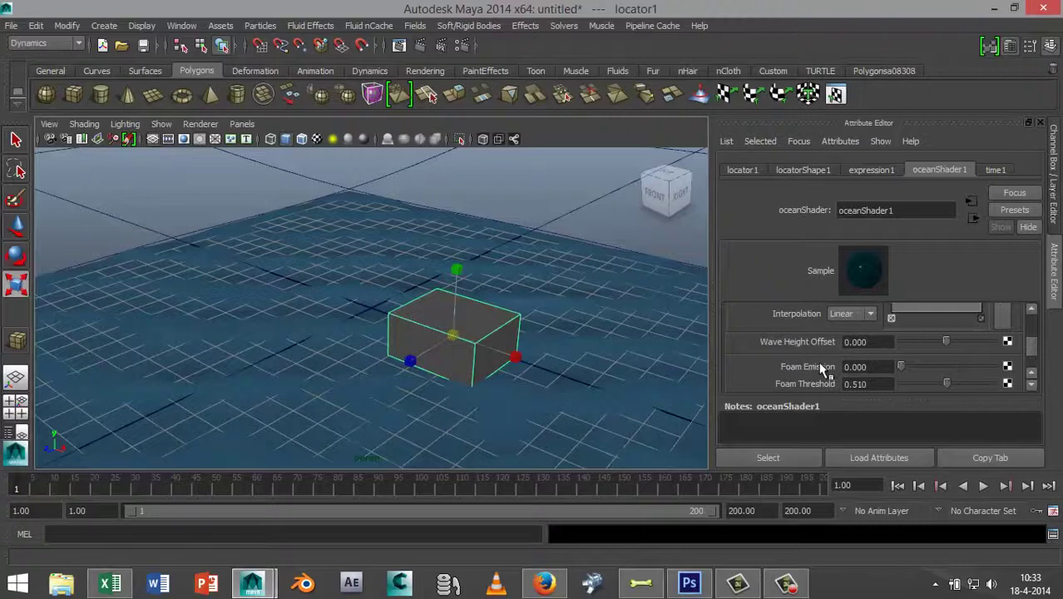
scroll(960, 362, down, 5)
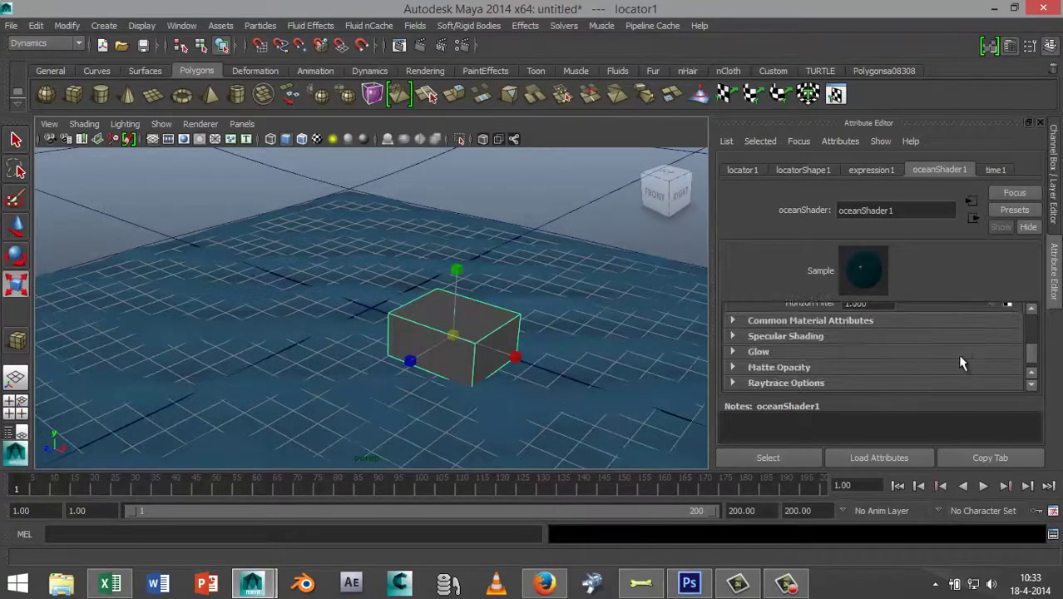
scroll(959, 360, down, 3)
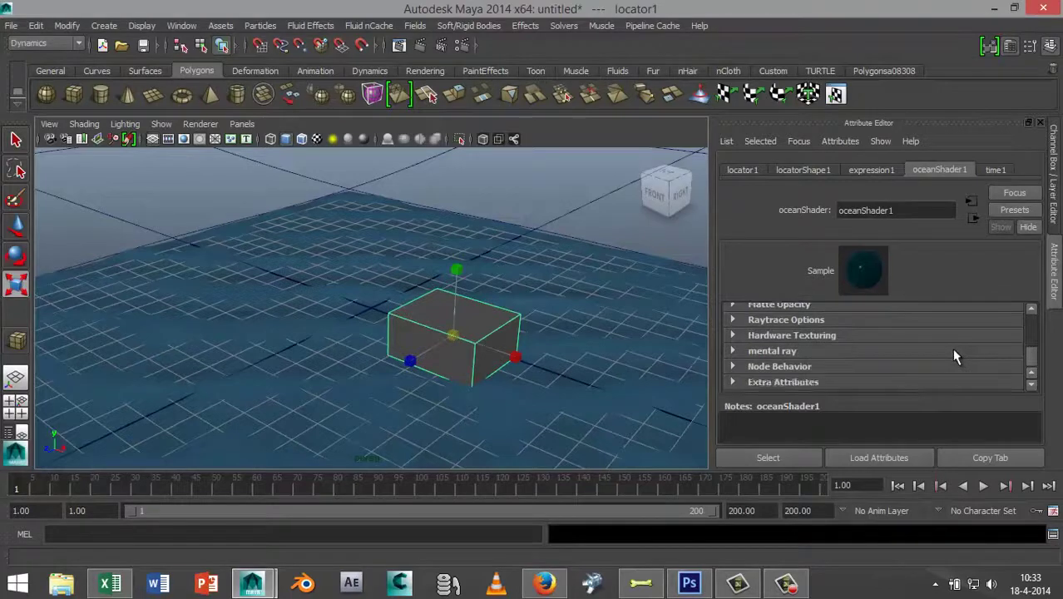
scroll(954, 350, up, 5)
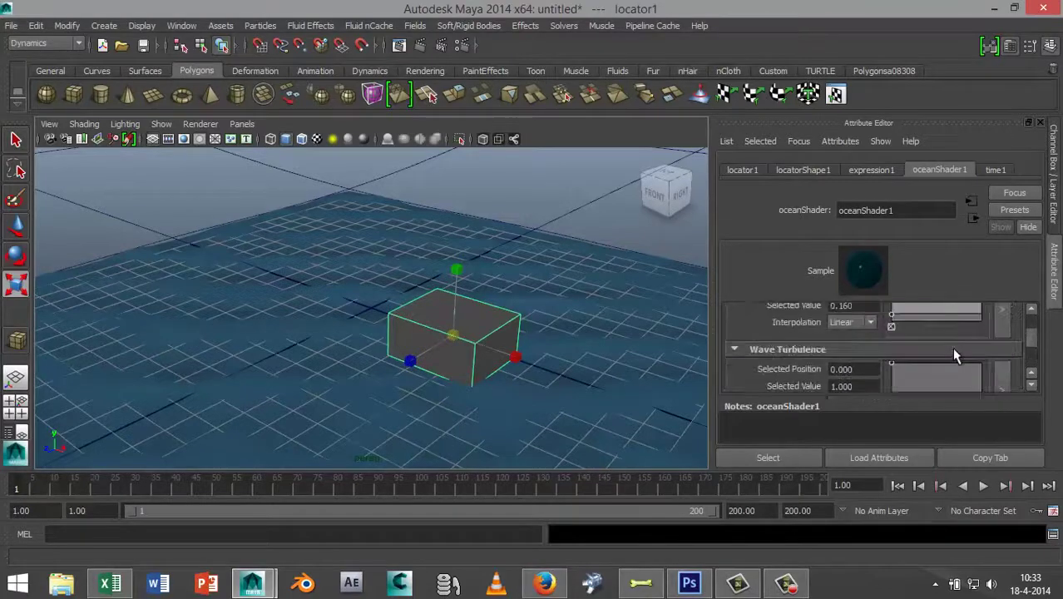
scroll(952, 347, up, 3)
scroll(952, 347, up, 2)
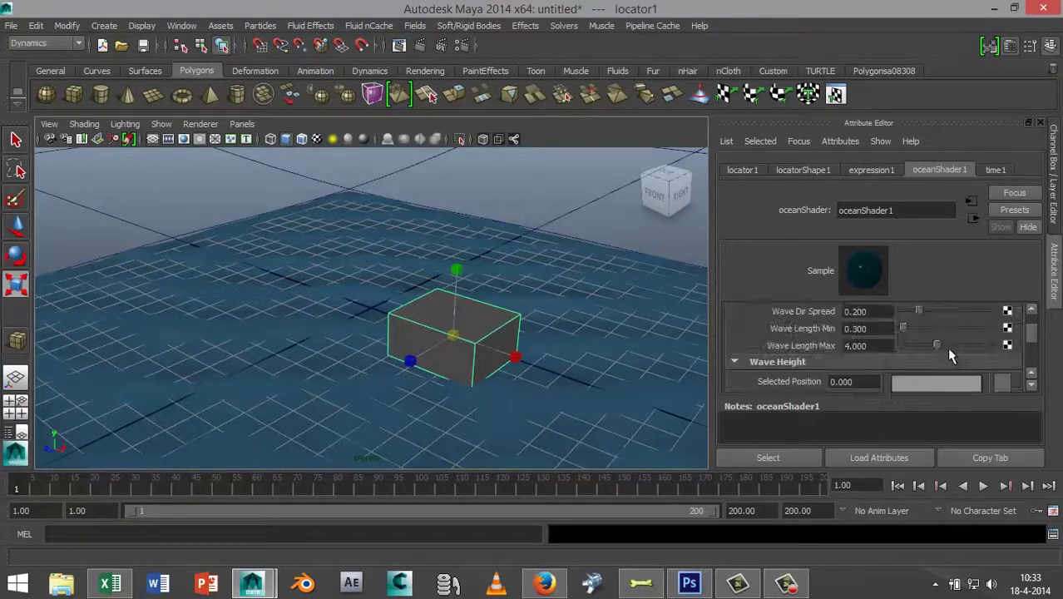
scroll(950, 349, up, 3)
scroll(950, 350, up, 2)
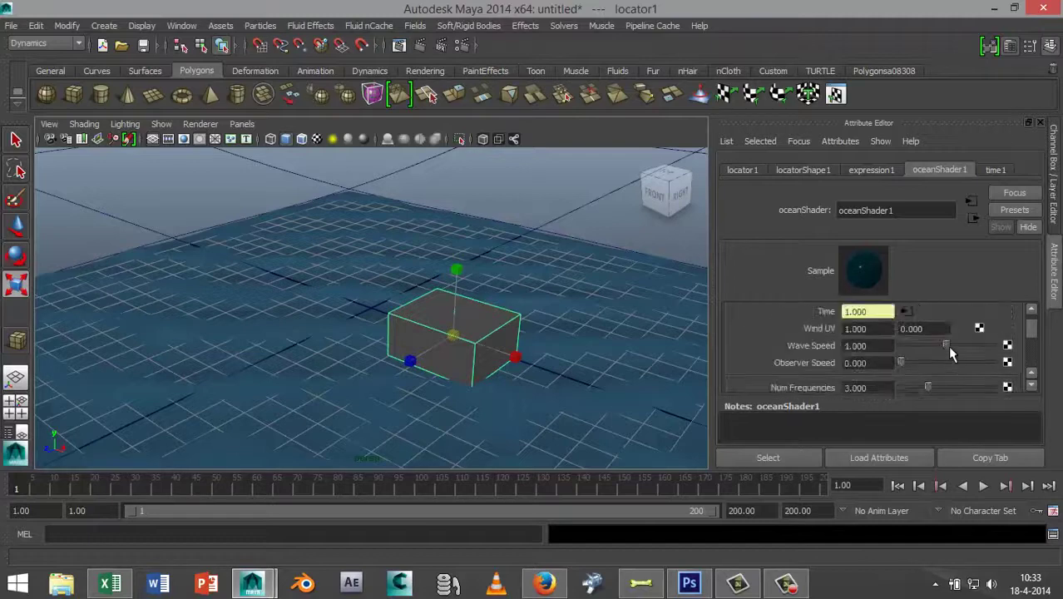